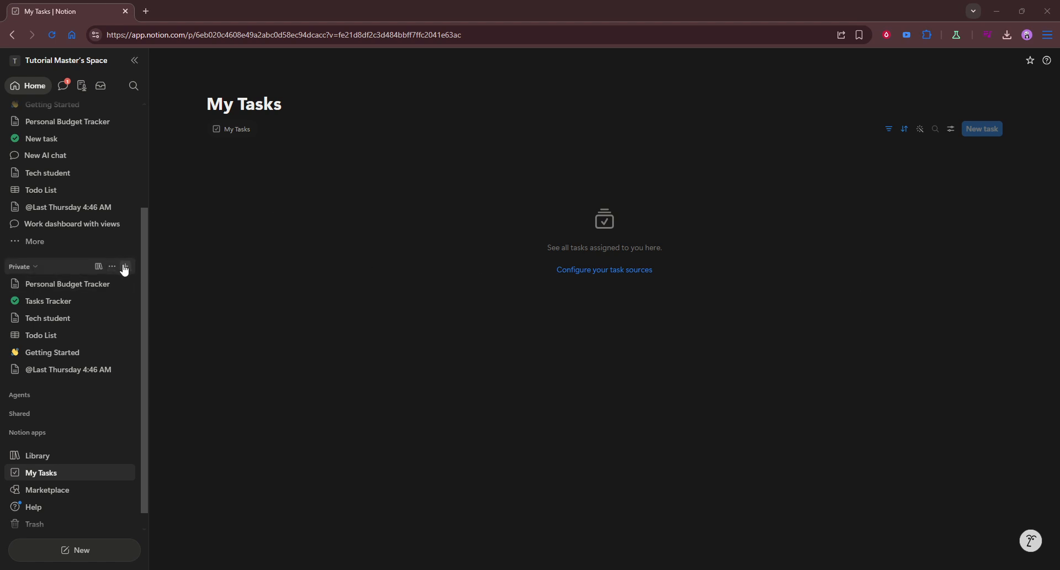
Step: Create a new private page titled "Vocab"
{"action": "left_click", "coordinate": [126, 266]}
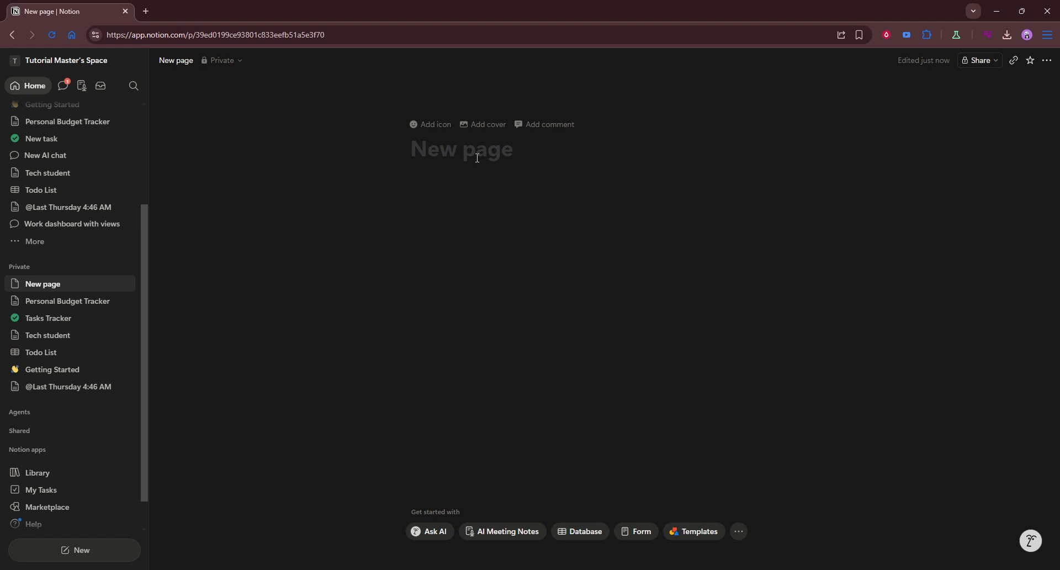
{"action": "left_click", "coordinate": [493, 142]}
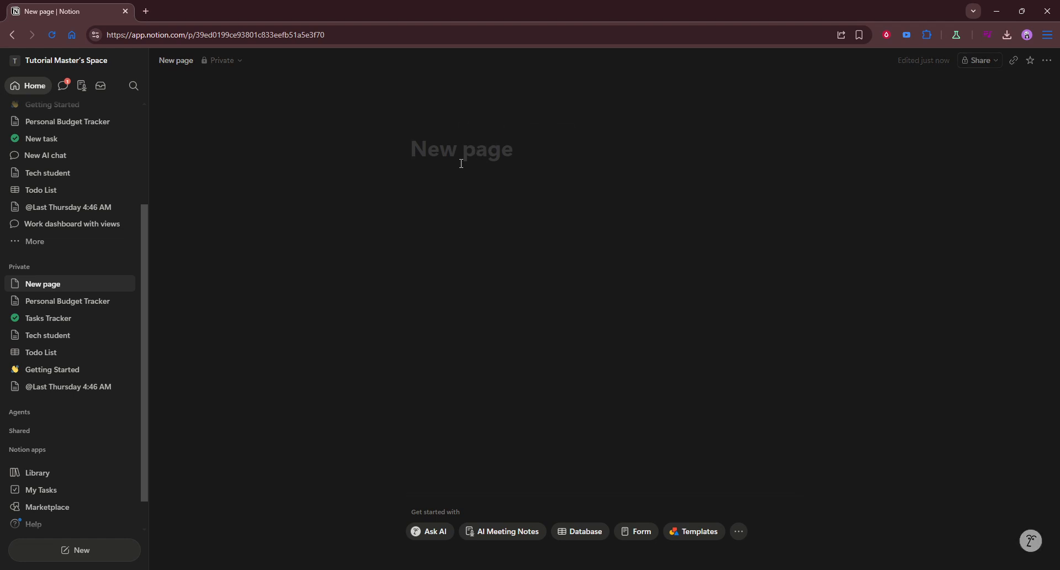
{"action": "type", "text": "Vocab"}
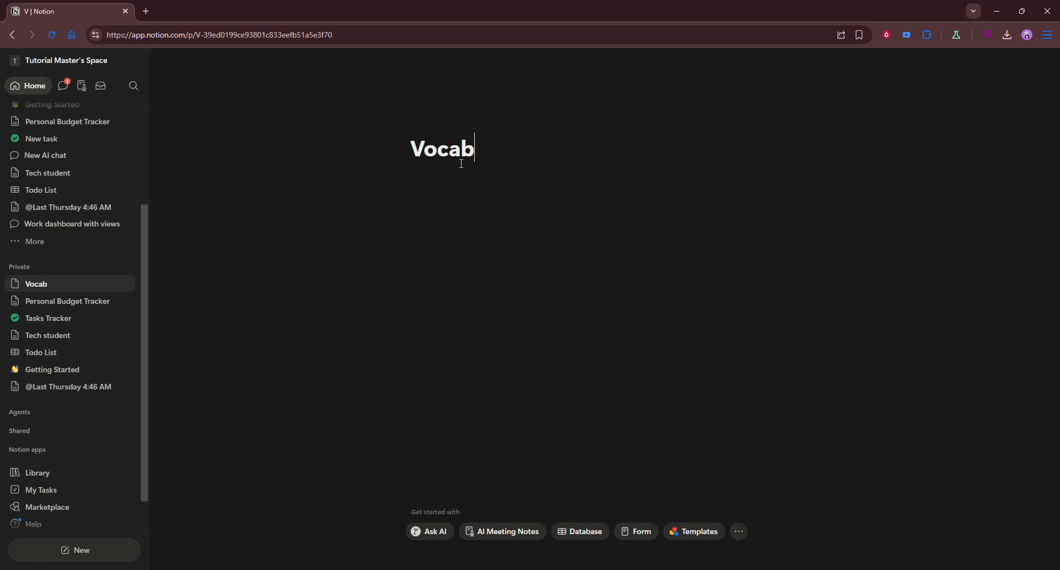
Step: Insert an inline database on the page and title it "Vocabulary List"
{"action": "left_click", "coordinate": [502, 222]}
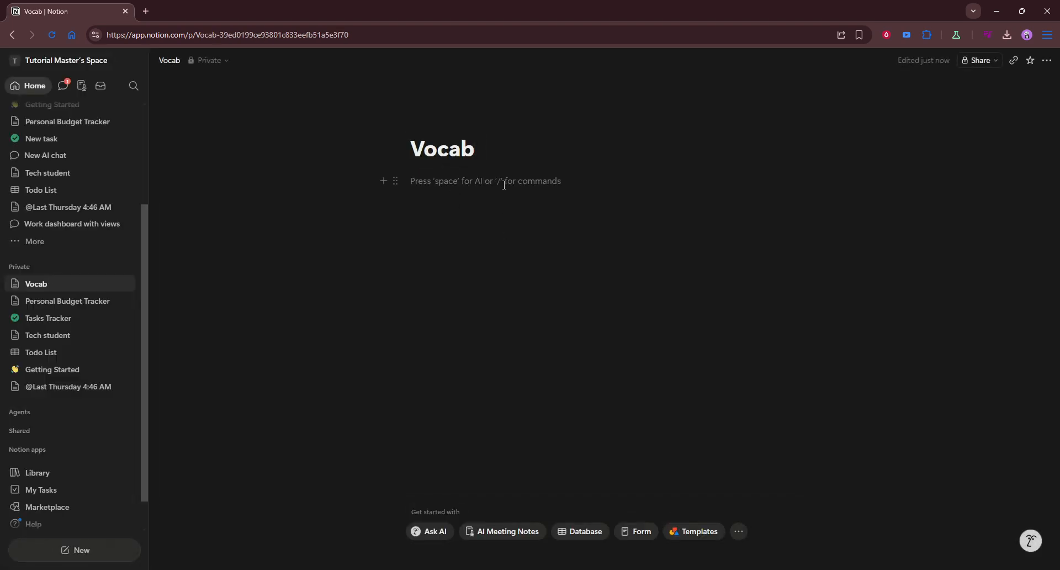
{"action": "type", "text": "/data"}
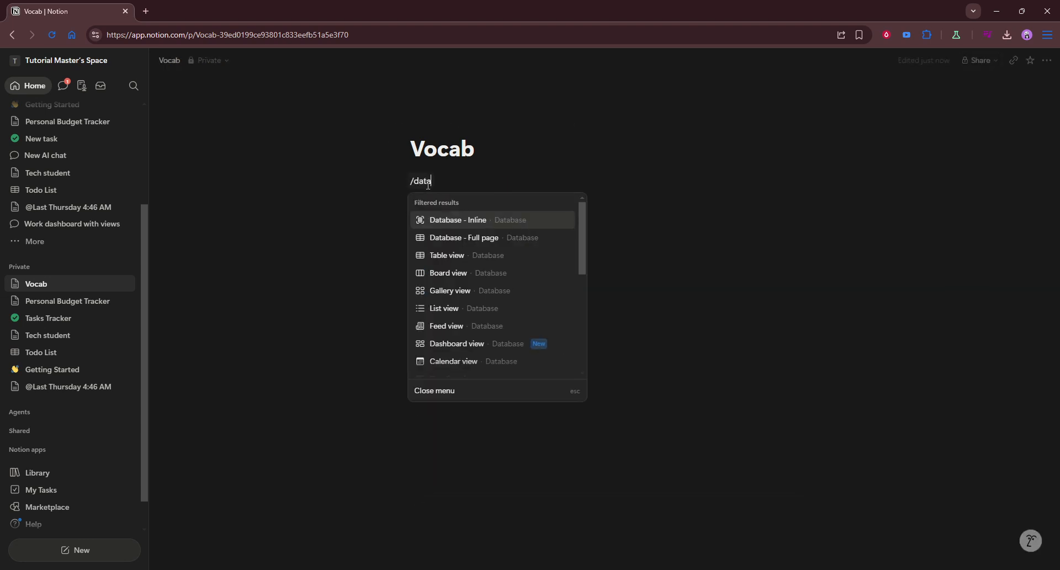
{"action": "left_click", "coordinate": [459, 224]}
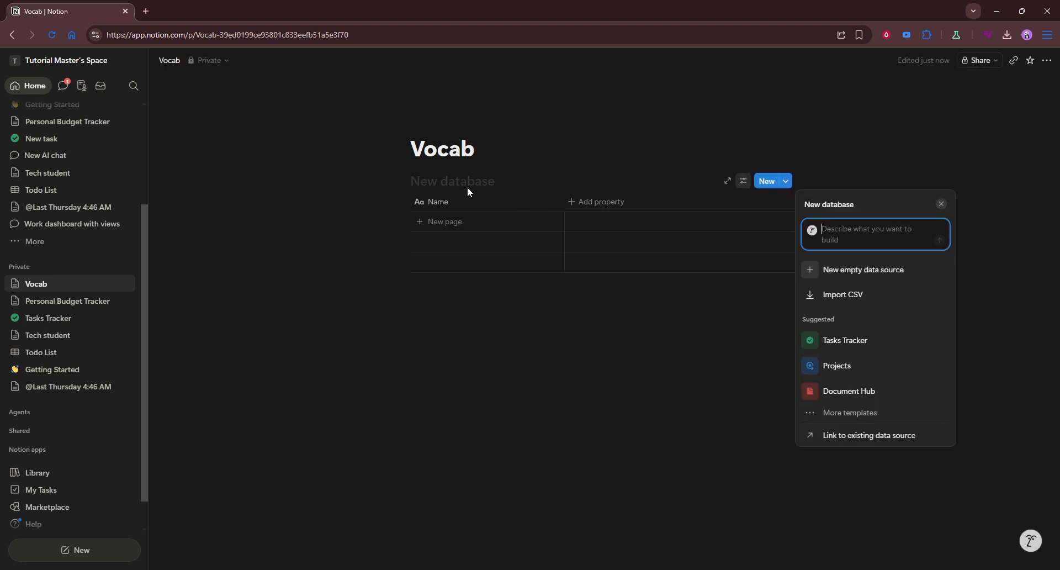
{"action": "left_click", "coordinate": [466, 184]}
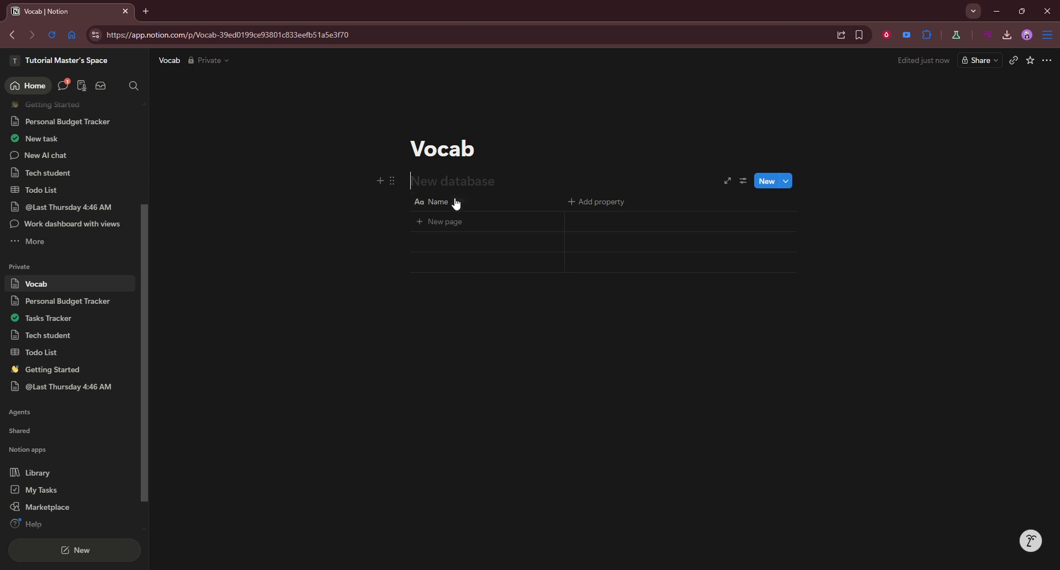
{"action": "type", "text": "Voca"}
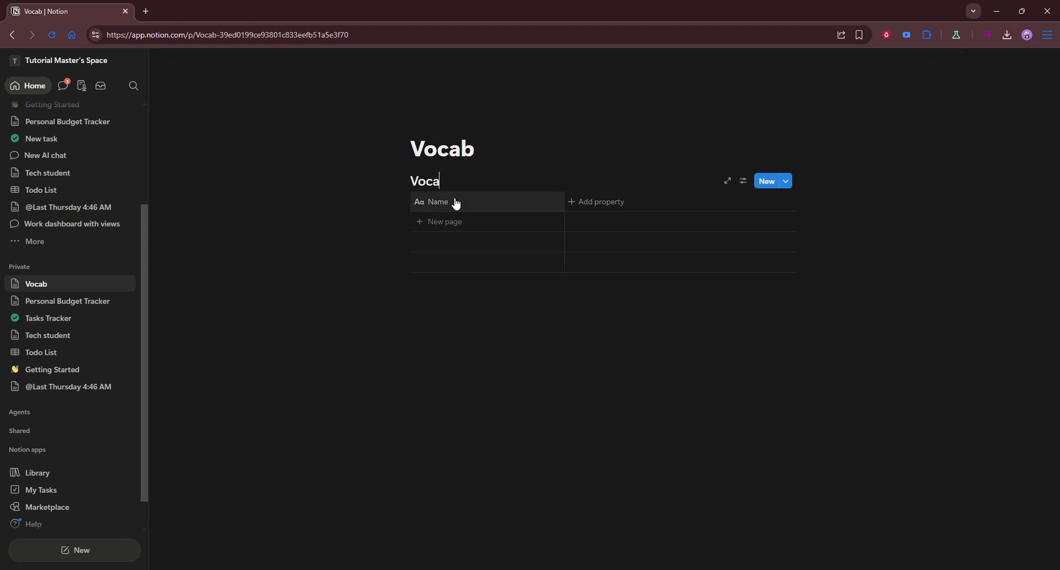
{"action": "type", "text": "bulary List"}
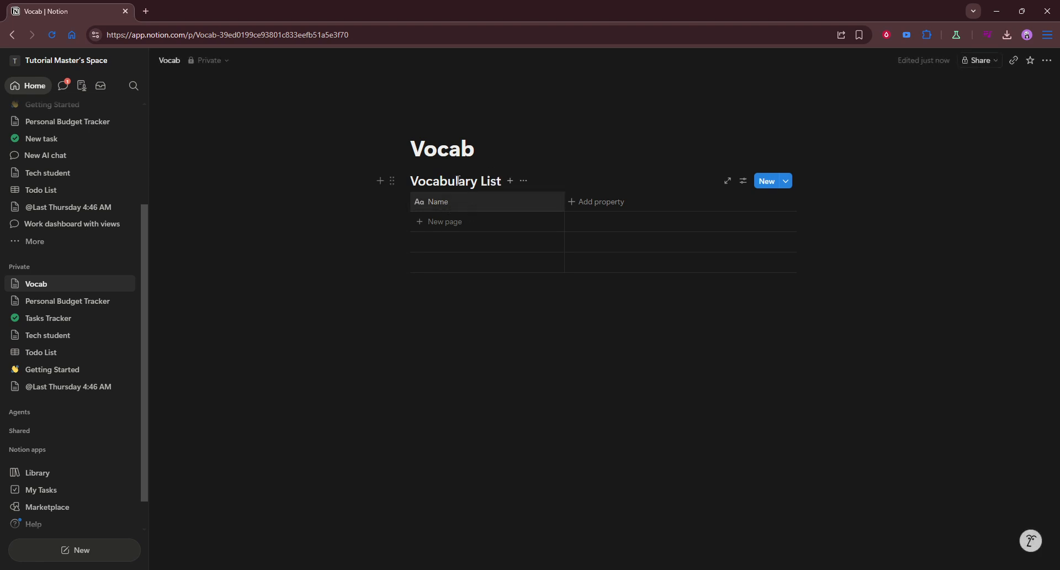
Step: Rename the database's Name column to "Word"
{"action": "left_click", "coordinate": [583, 200]}
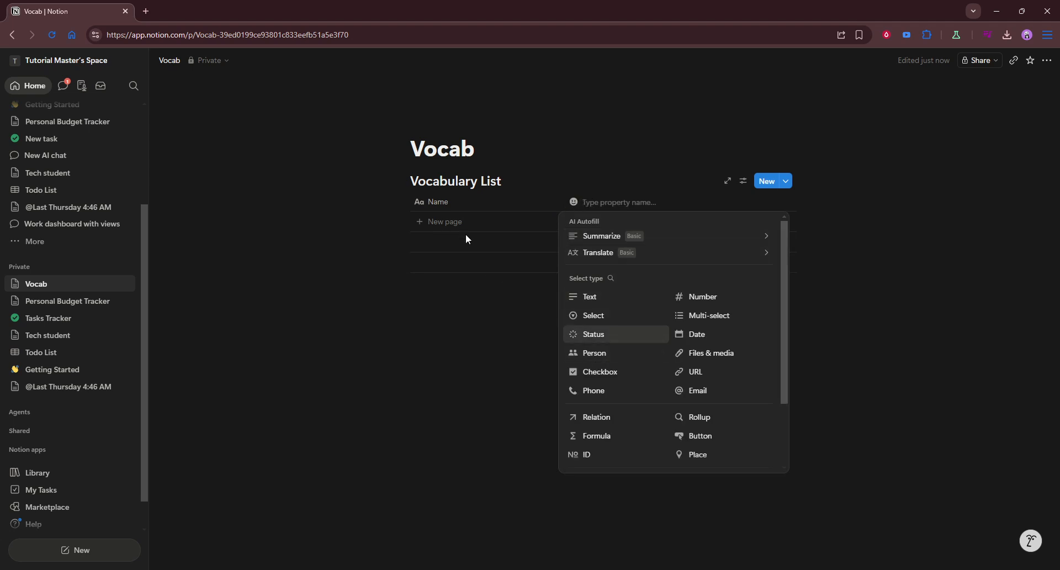
{"action": "left_click", "coordinate": [446, 201]}
{"action": "left_click", "coordinate": [463, 203]}
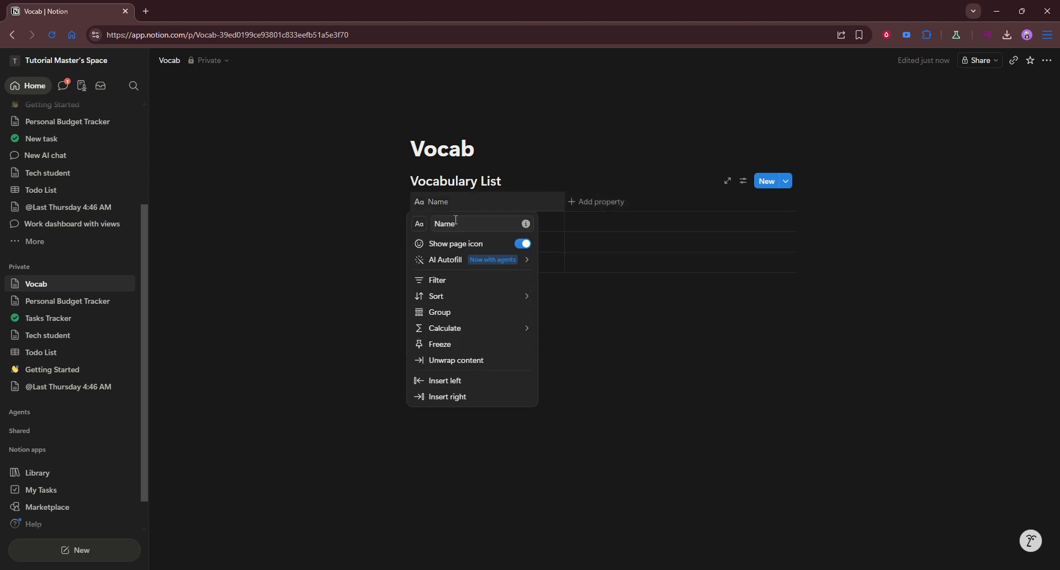
{"action": "type", "text": "W"}
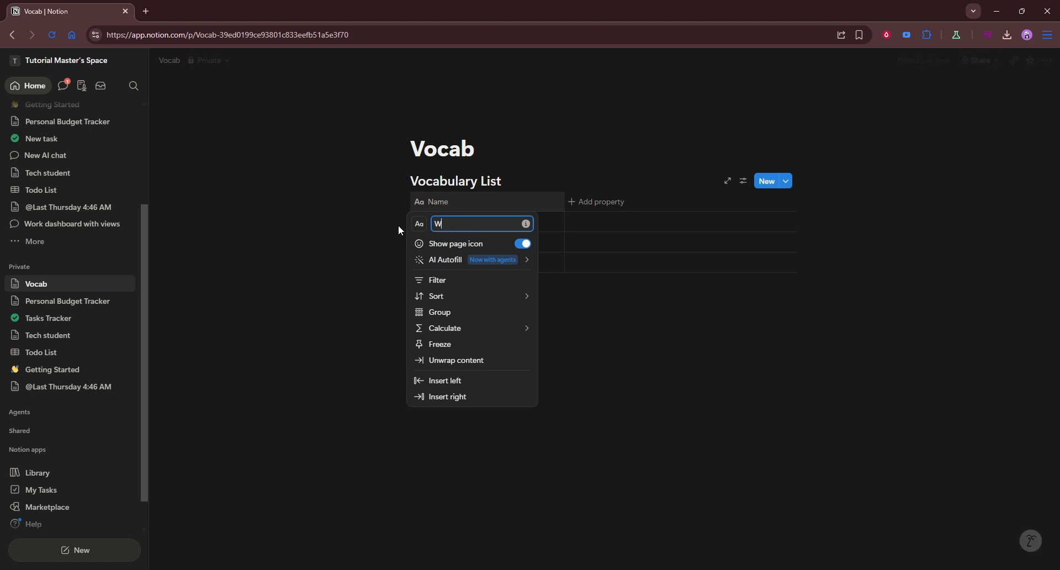
{"action": "type", "text": "ord"}
{"action": "left_click", "coordinate": [605, 155]}
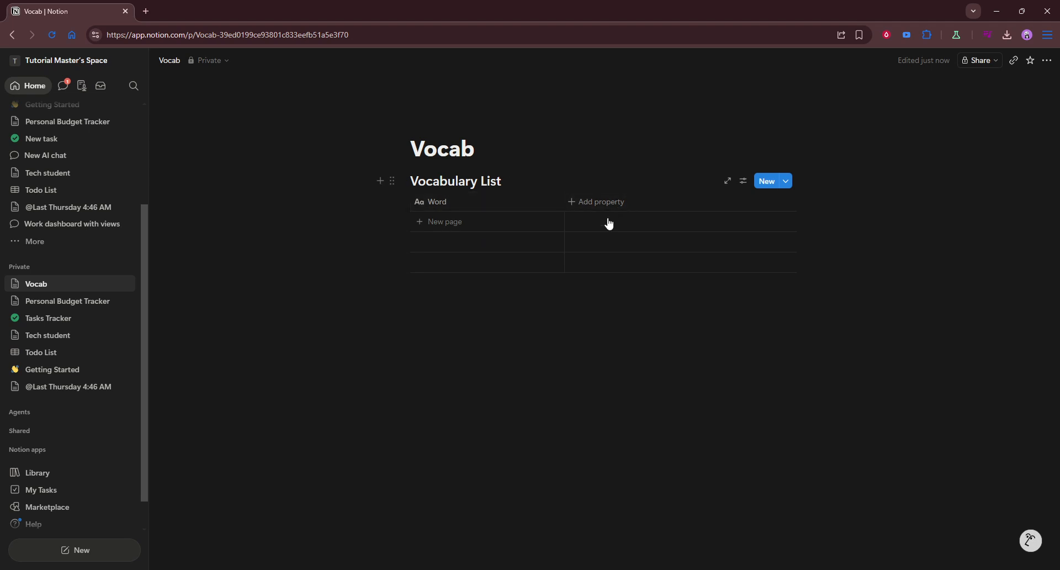
{"action": "left_click", "coordinate": [597, 203]}
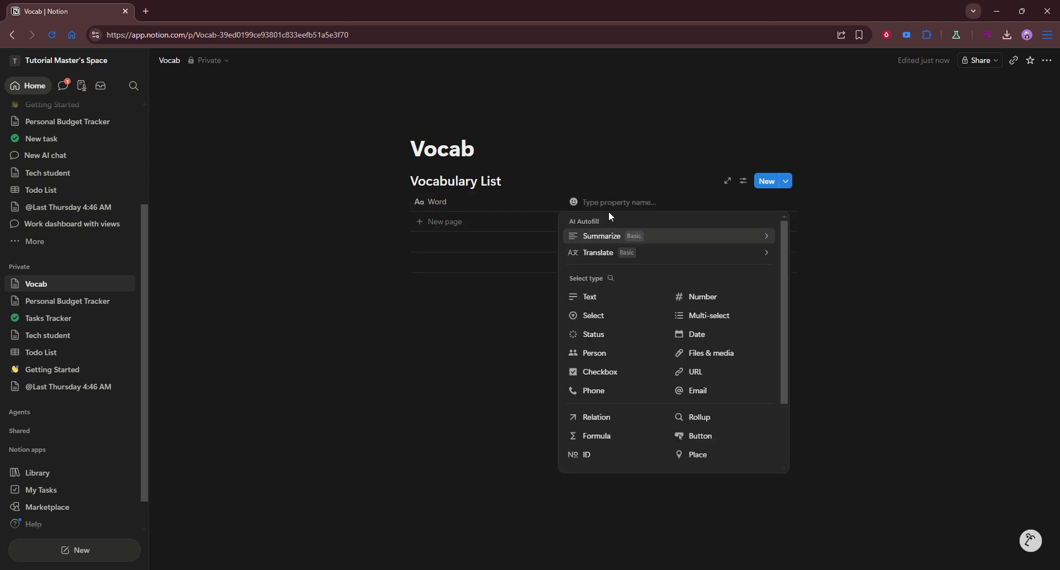
{"action": "type", "text": "Meaning"}
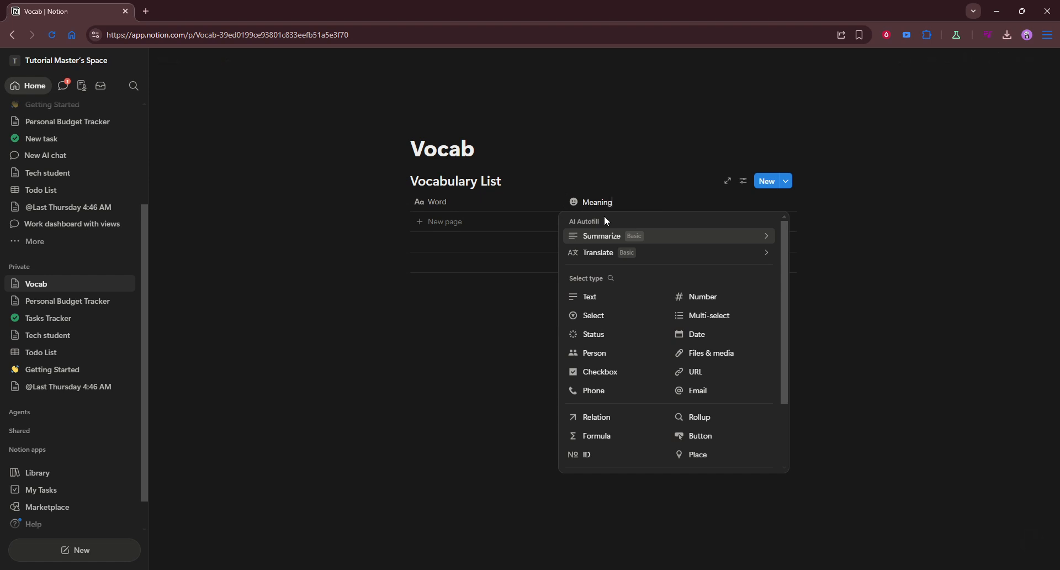
{"action": "left_click", "coordinate": [608, 149]}
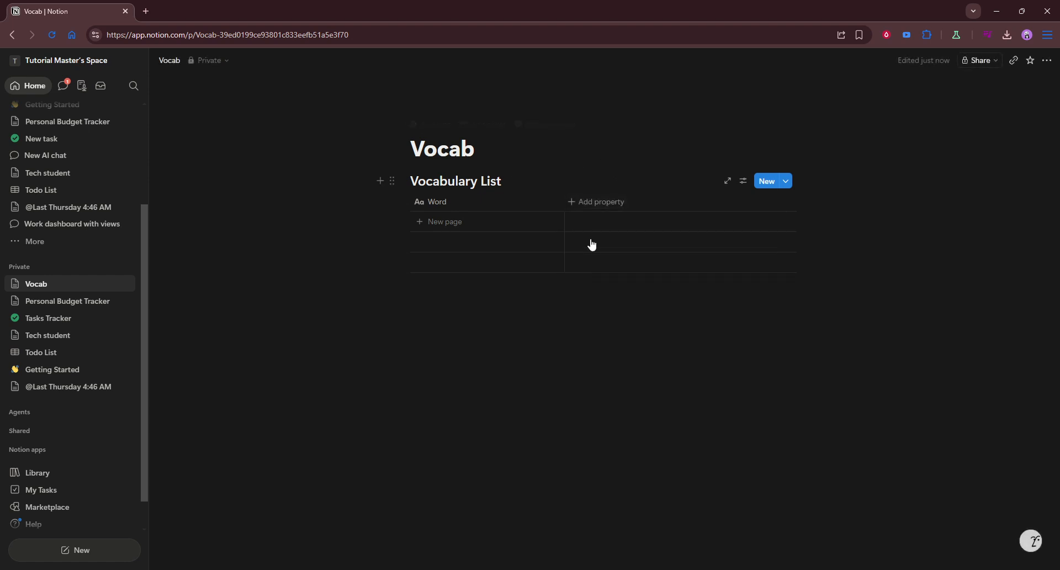
Step: Add a Text property to the database and name it "Meaning"
{"action": "left_click", "coordinate": [600, 203]}
{"action": "mouse_move", "coordinate": [605, 258]}
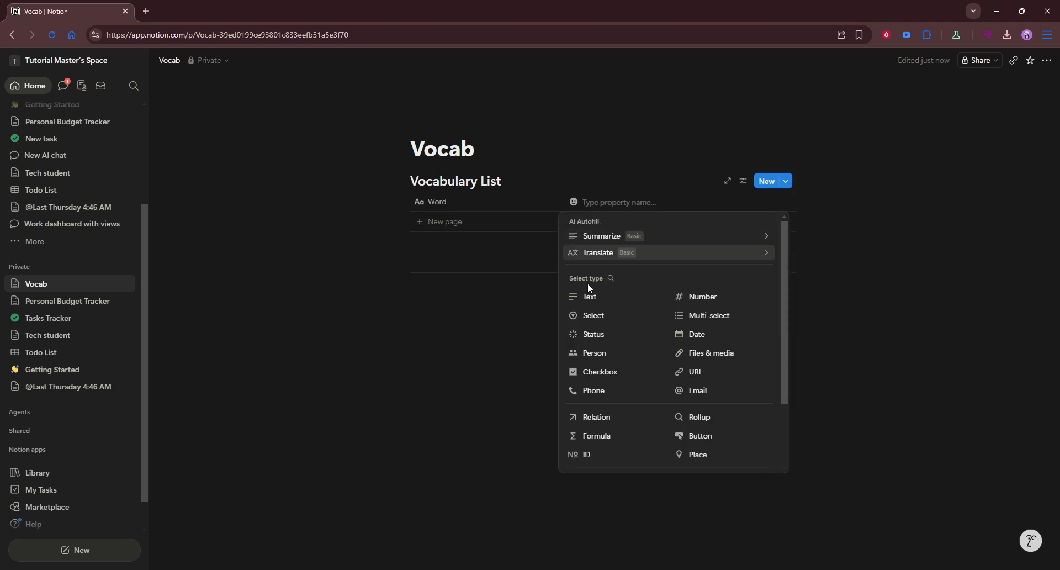
{"action": "left_click", "coordinate": [590, 297]}
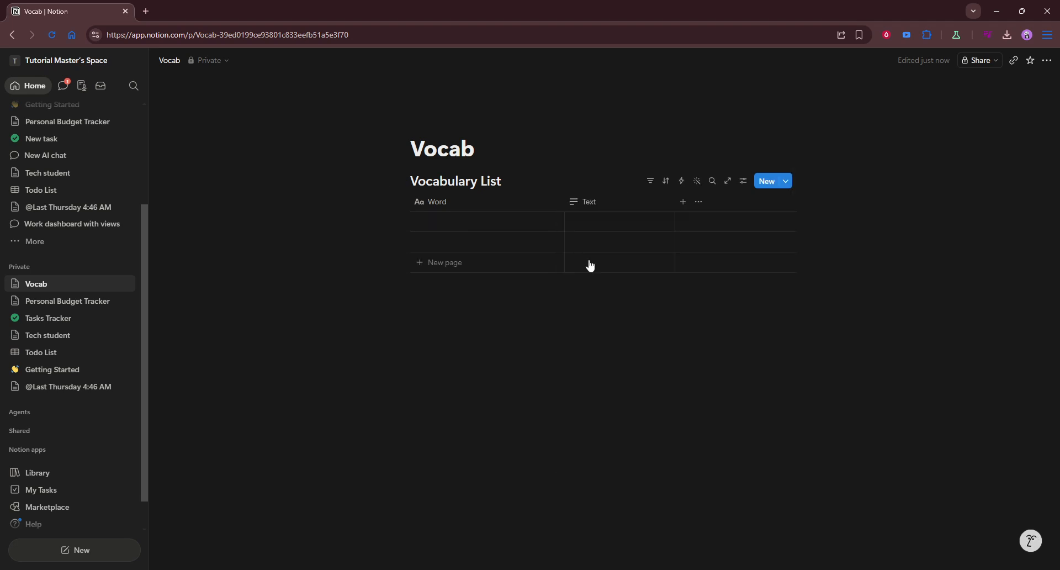
{"action": "left_click", "coordinate": [607, 203]}
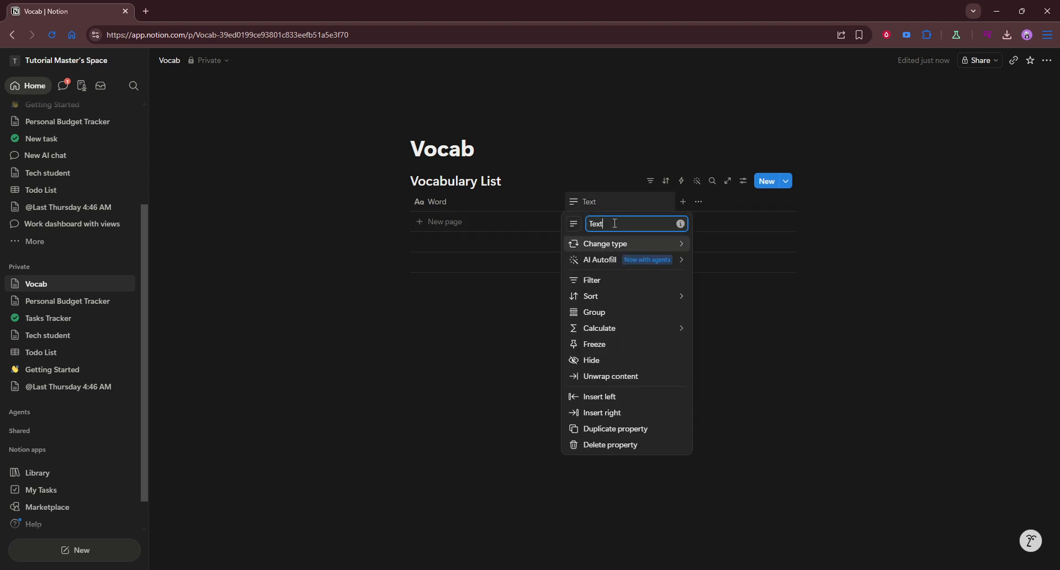
{"action": "type", "text": "Meaning"}
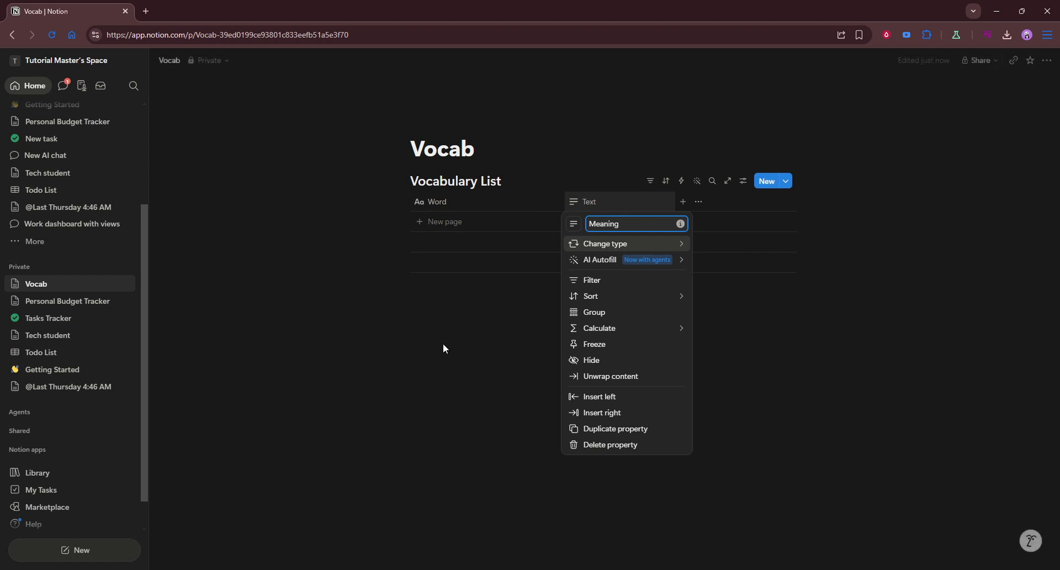
{"action": "left_click", "coordinate": [475, 412]}
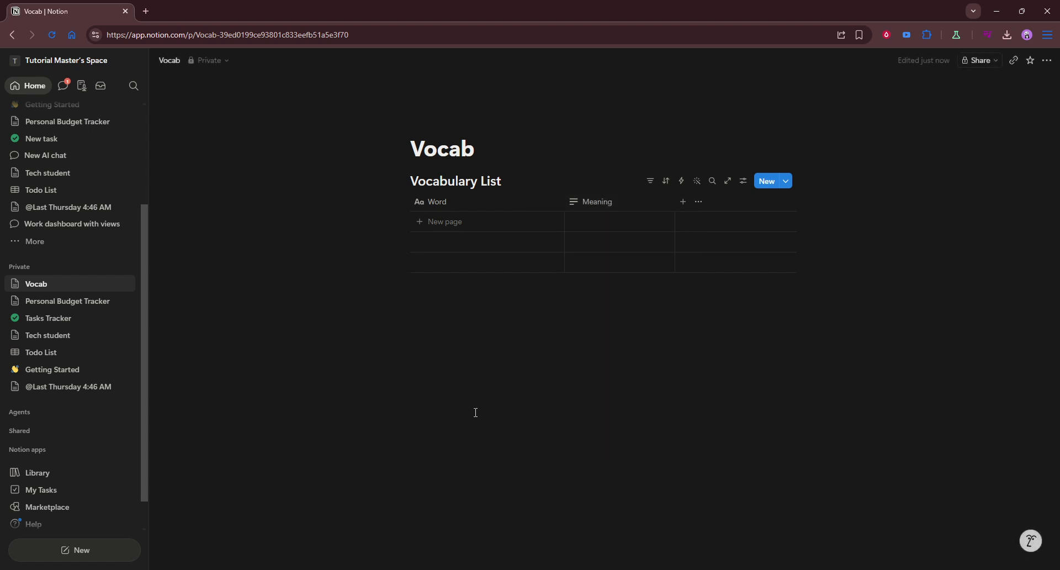
Step: Add an entry with the word "Notion" and the meaning "Idea"
{"action": "left_click", "coordinate": [517, 227]}
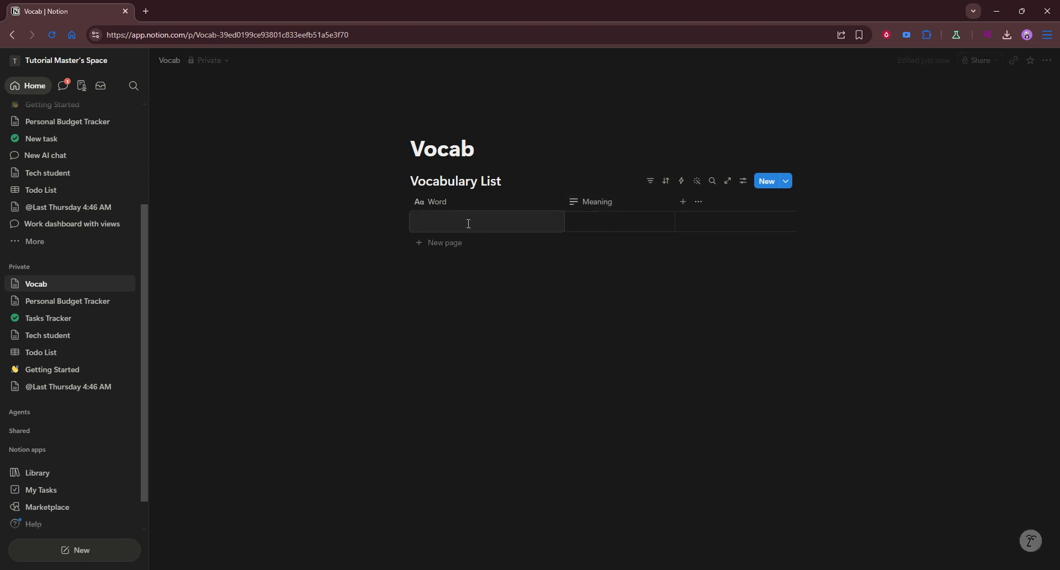
{"action": "type", "text": "Notion"}
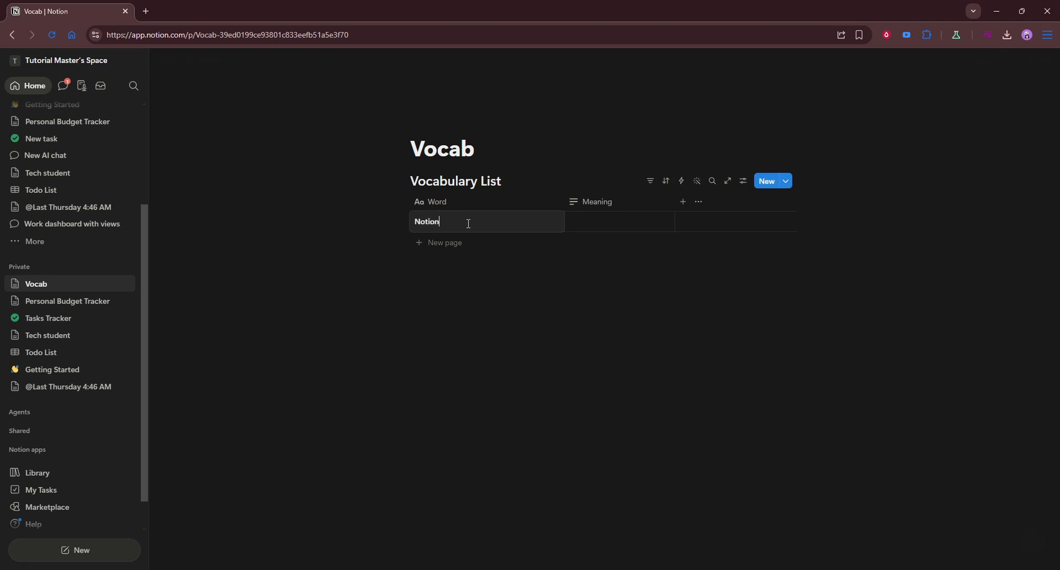
{"action": "key", "text": "Escape"}
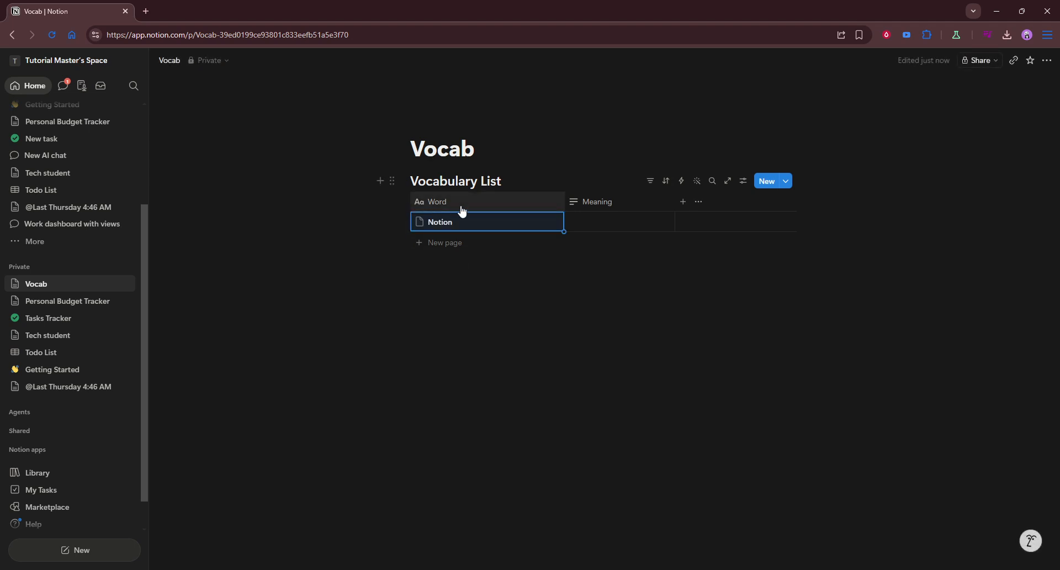
{"action": "left_click", "coordinate": [608, 226]}
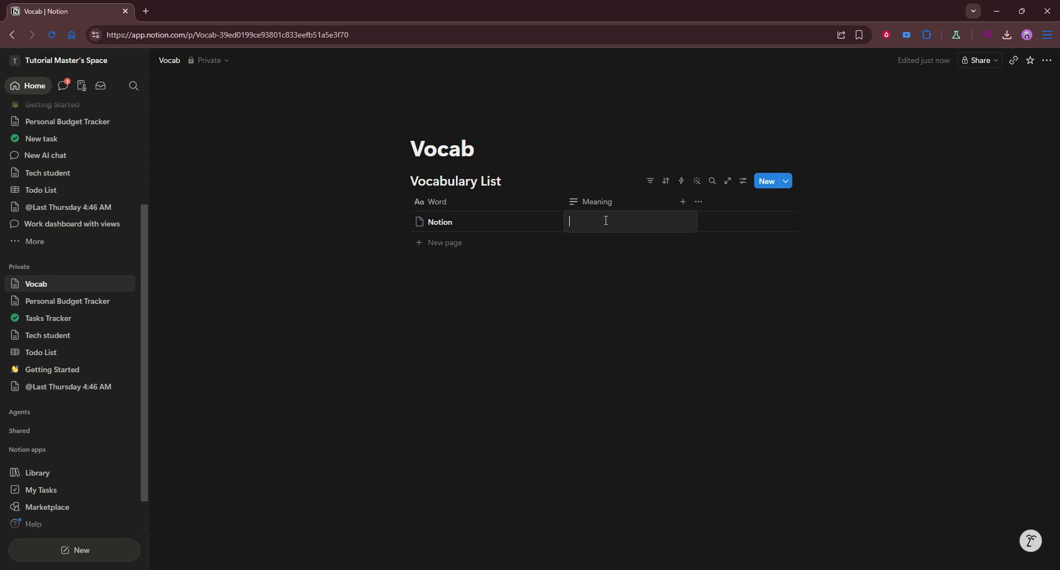
{"action": "type", "text": "I"}
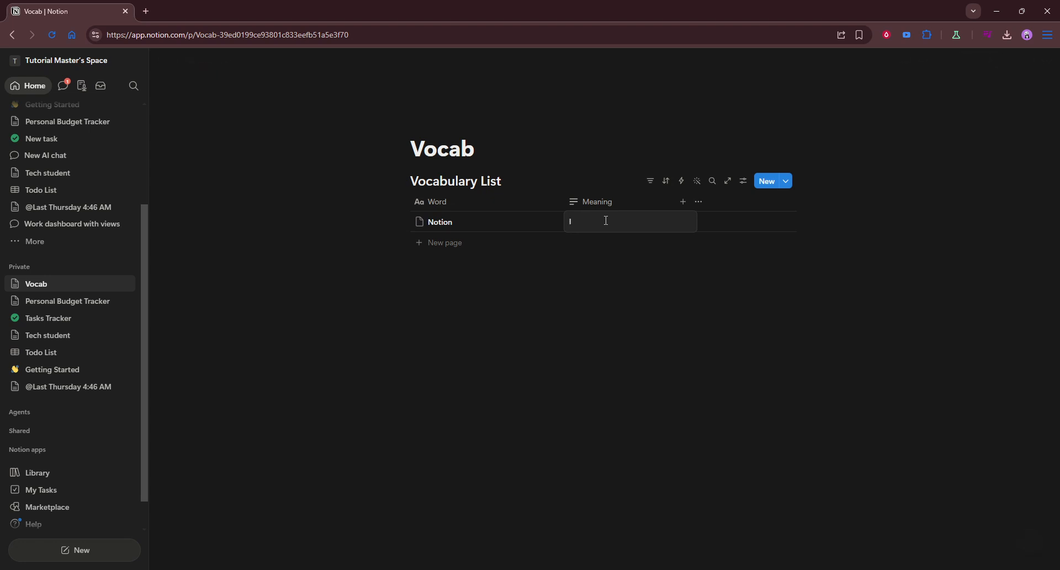
{"action": "type", "text": "dea"}
{"action": "key", "text": "Escape"}
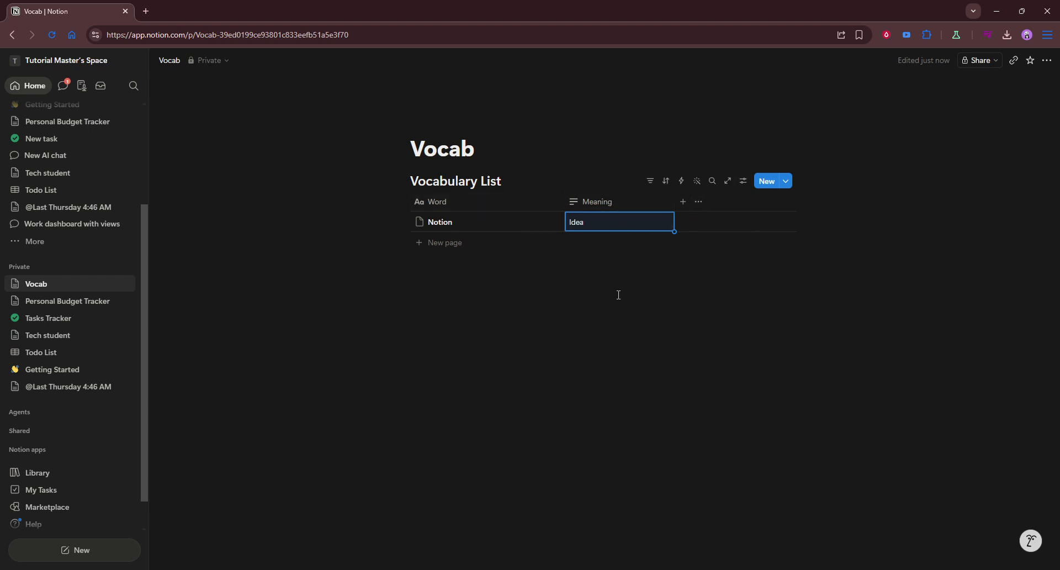
Step: Add another Text property named "Example Sentence"
{"action": "left_click", "coordinate": [680, 278]}
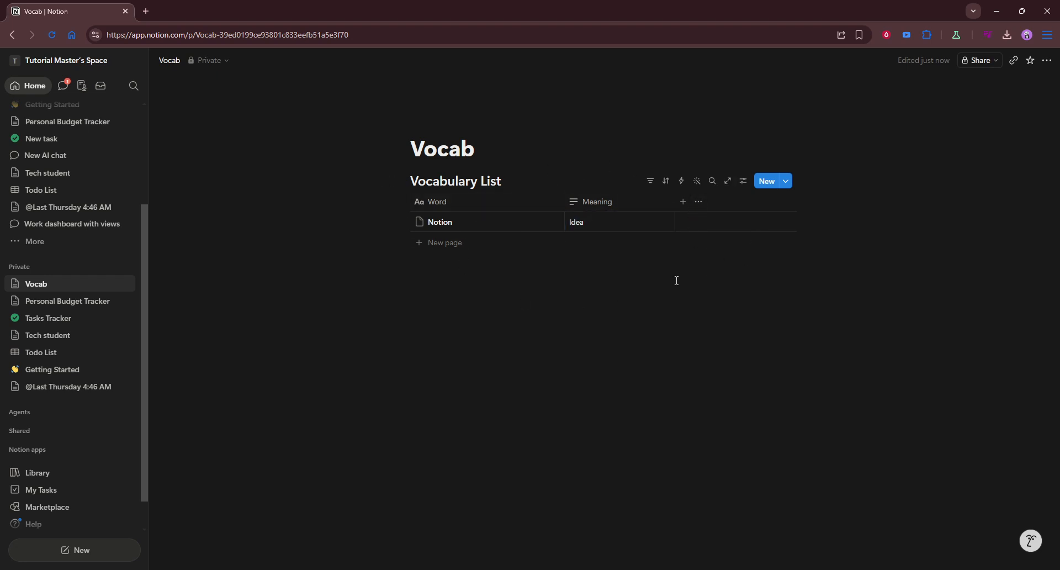
{"action": "left_click", "coordinate": [685, 207]}
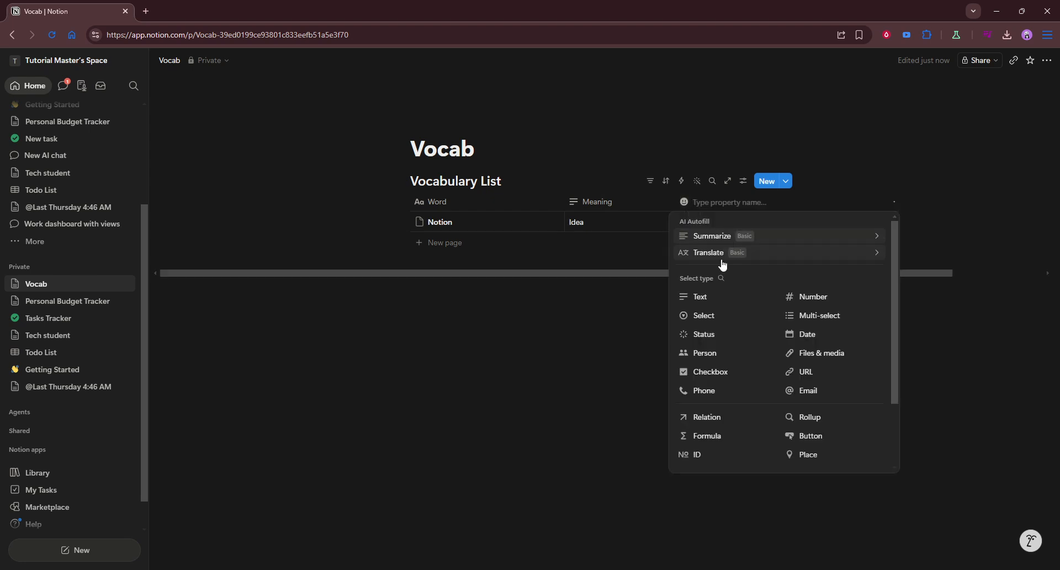
{"action": "left_click", "coordinate": [709, 298]}
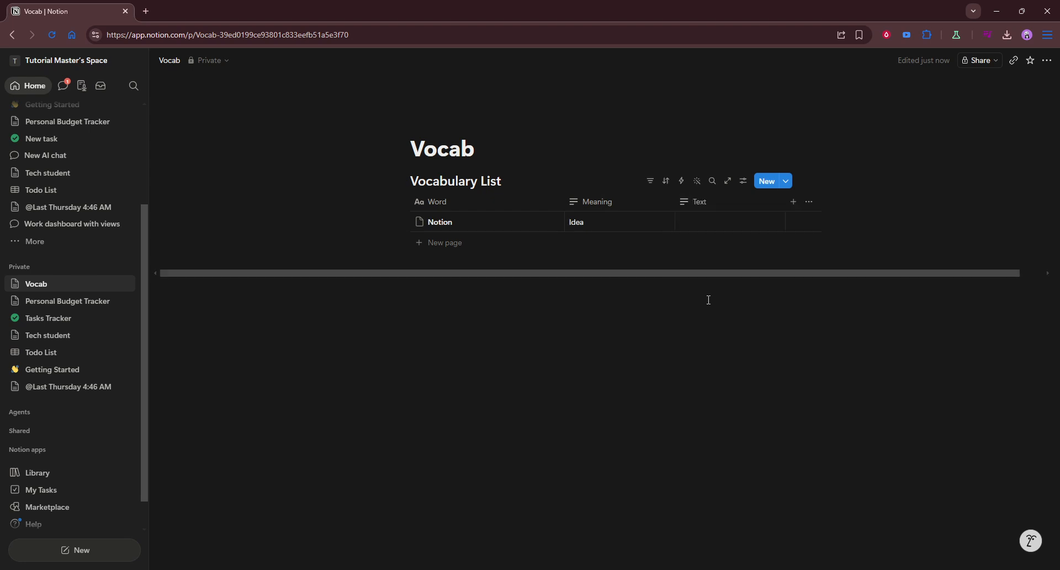
{"action": "left_click", "coordinate": [717, 218]}
{"action": "left_click", "coordinate": [721, 203]}
Step: Add a Date property and name it "Review Dates"
{"action": "left_click", "coordinate": [793, 203]}
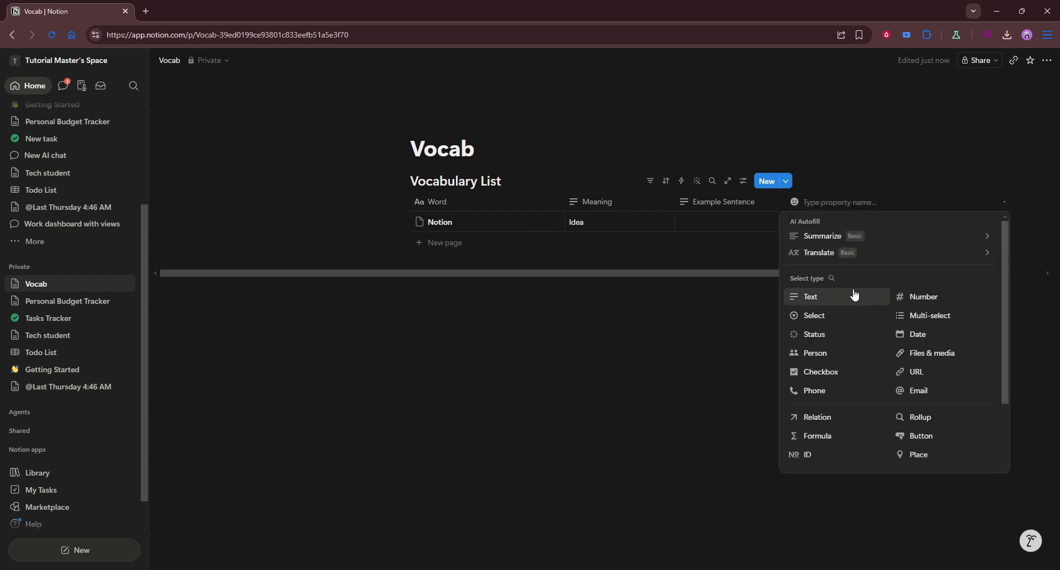
{"action": "left_click", "coordinate": [929, 335]}
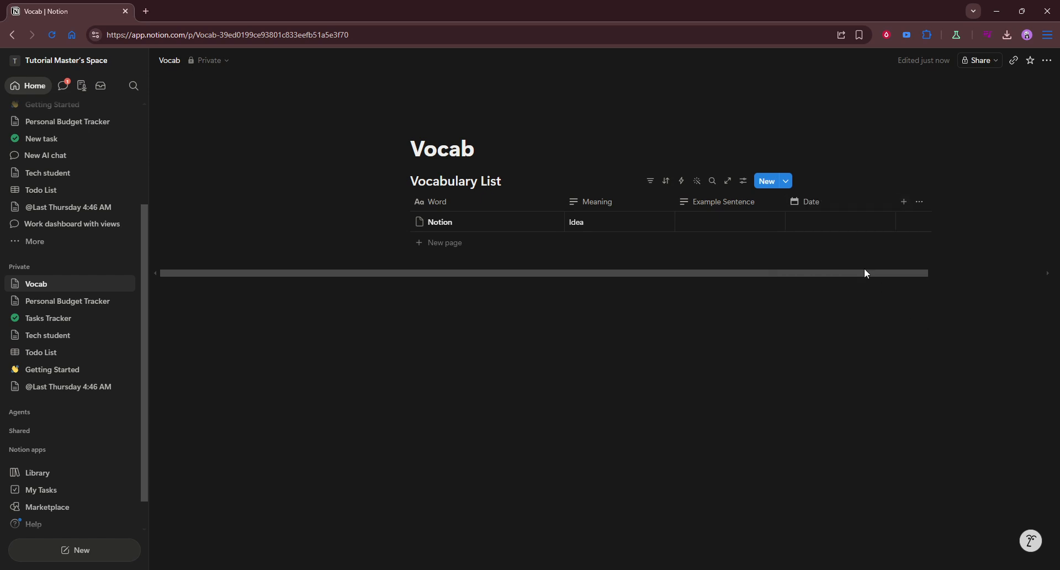
{"action": "left_click", "coordinate": [829, 209]}
{"action": "key", "text": "ctrl+a"}
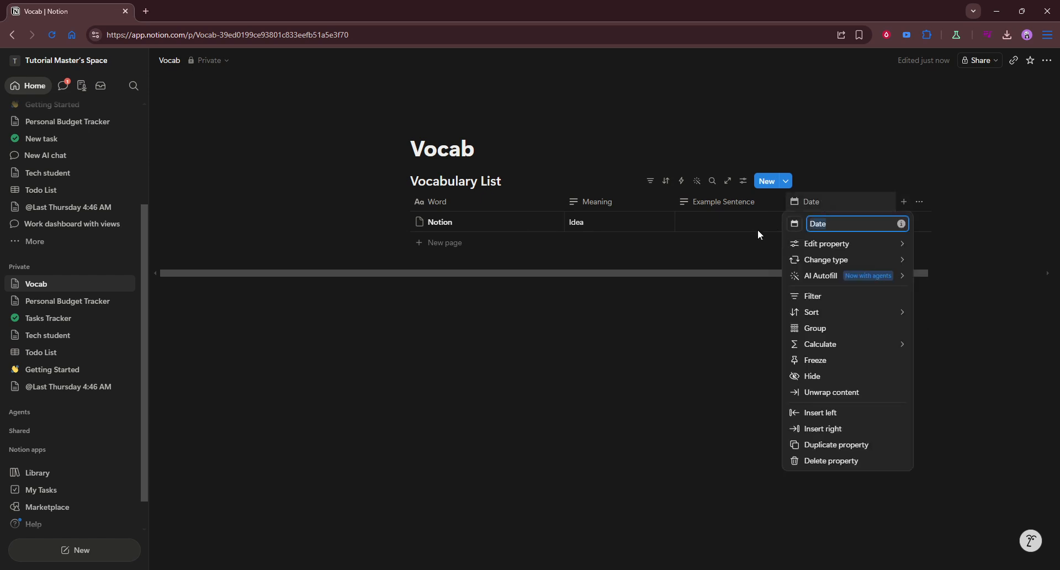
{"action": "type", "text": "R"}
{"action": "mouse_move", "coordinate": [872, 252]}
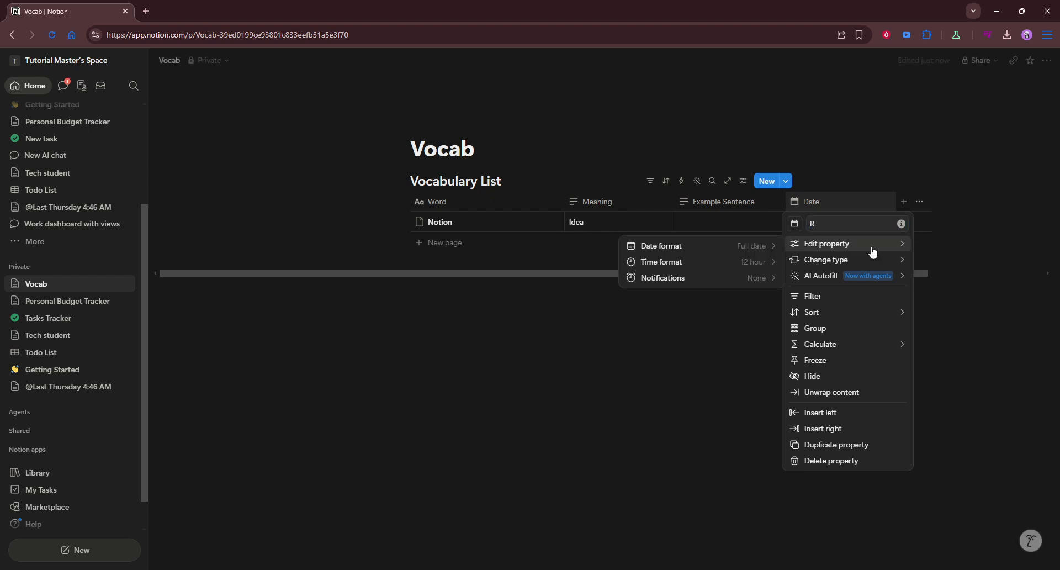
{"action": "type", "text": "v"}
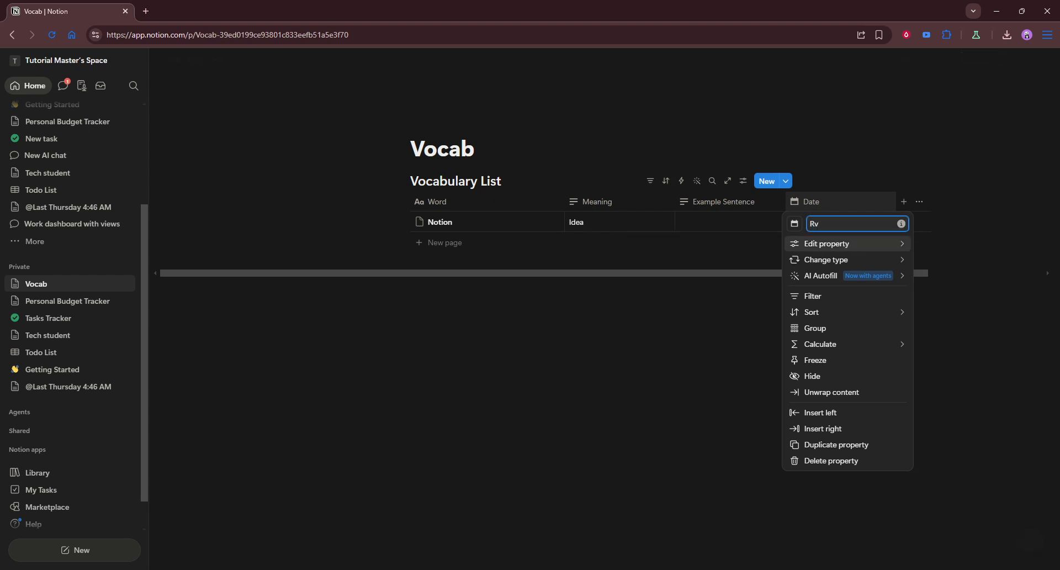
{"action": "key", "text": "BackSpace"}
{"action": "type", "text": "eview Dates"}
{"action": "left_click", "coordinate": [1001, 352]}
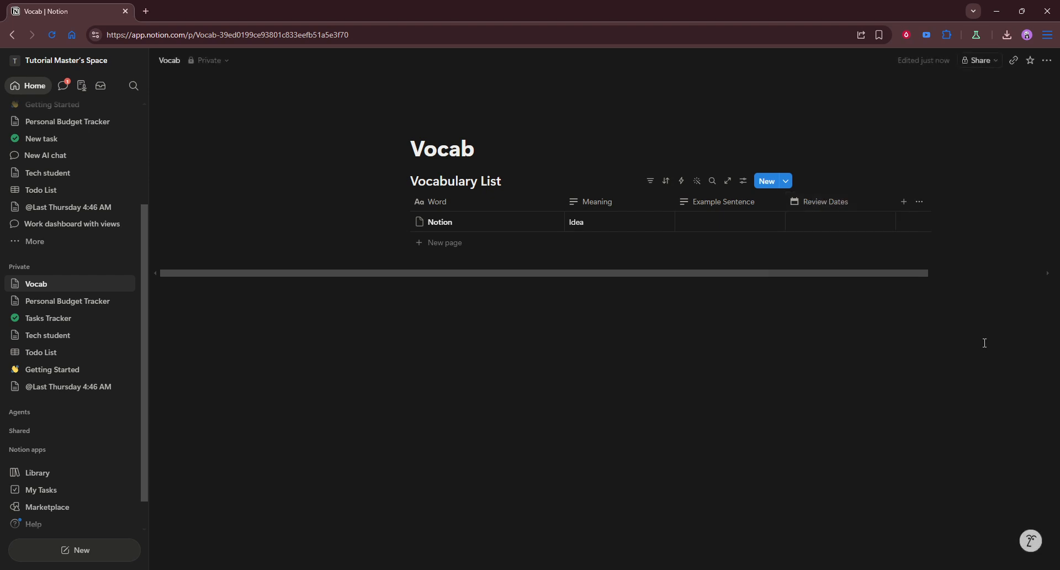